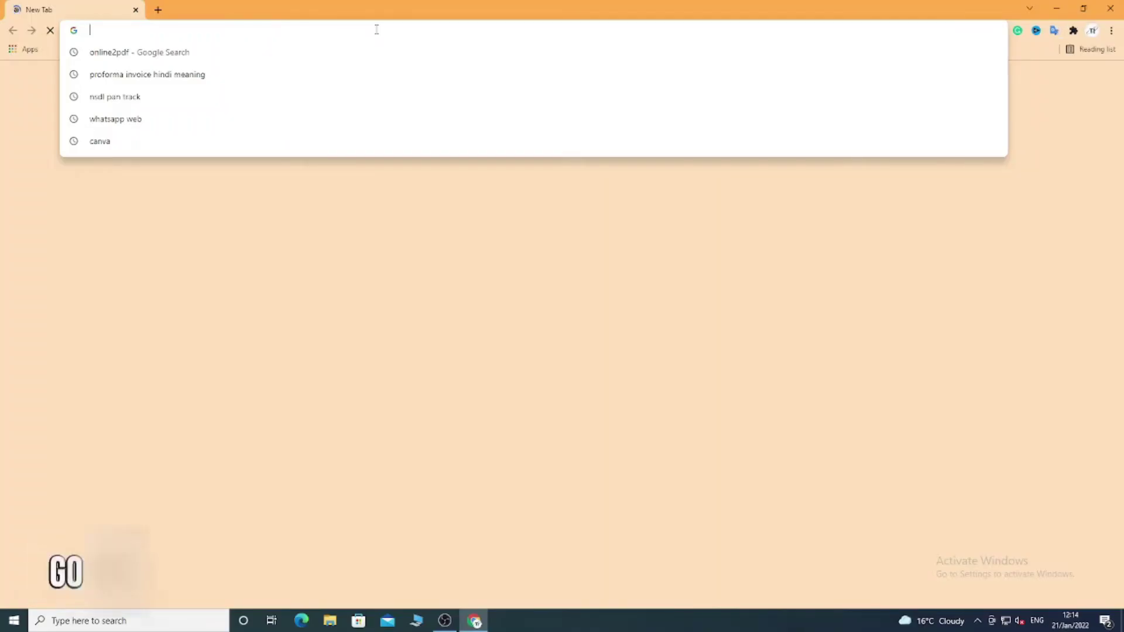
# Open the cctvdesk.com website
pyautogui.write('cc')
pyautogui.press('Right')
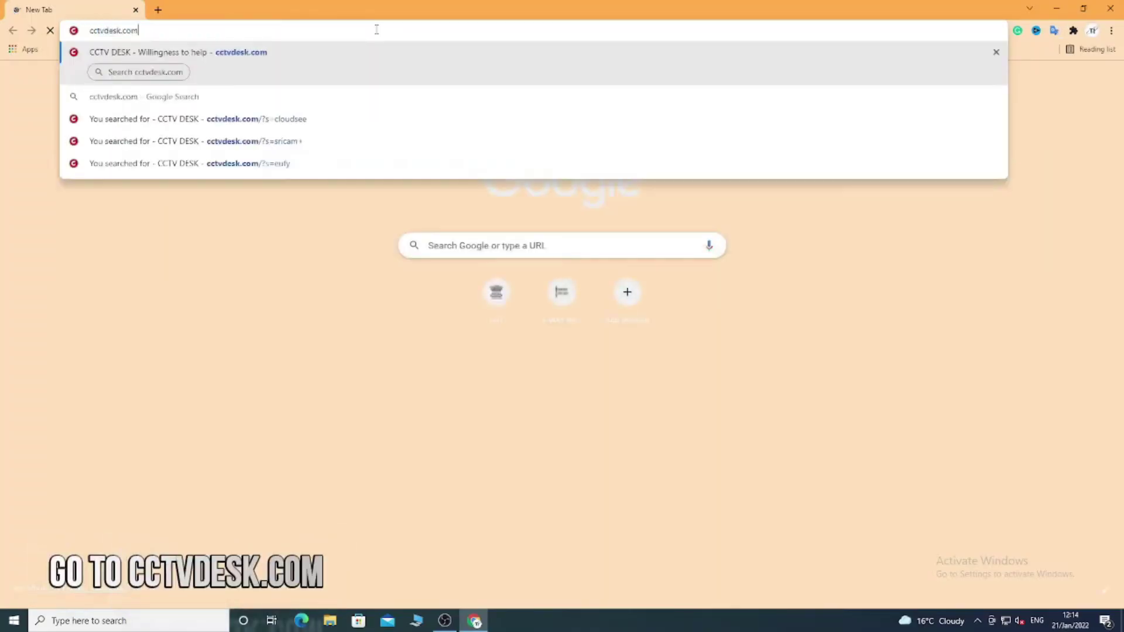
pyautogui.press('Return')
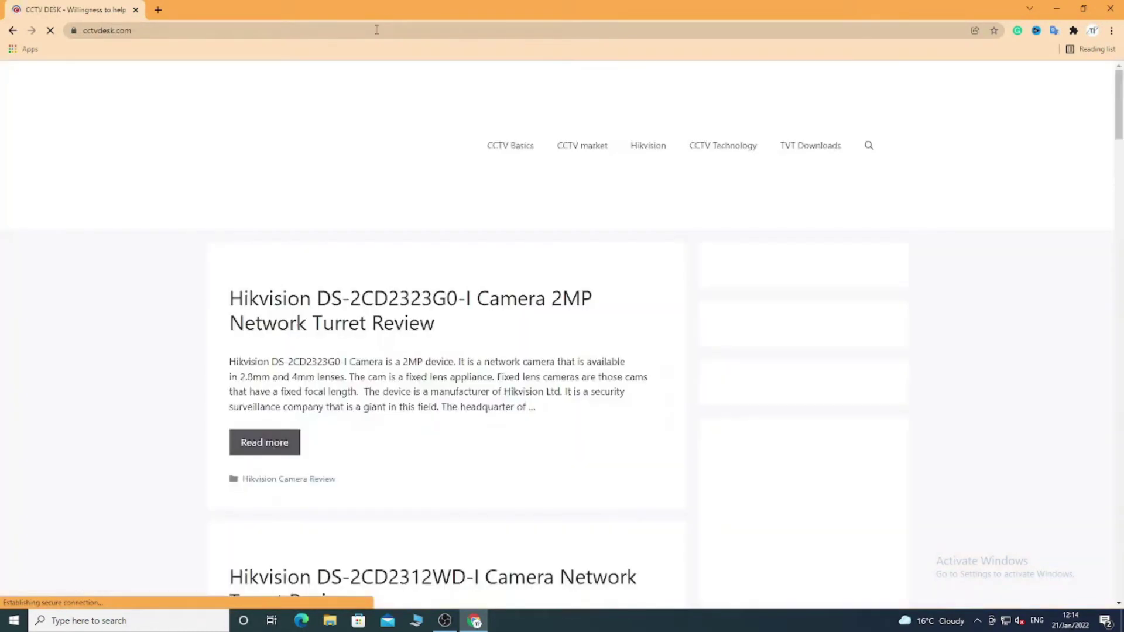
# Search the site for "ip pro" and open the article on IP Pro For PC Free Download for Windows 7/8/10 and MAC
pyautogui.click(870, 150)
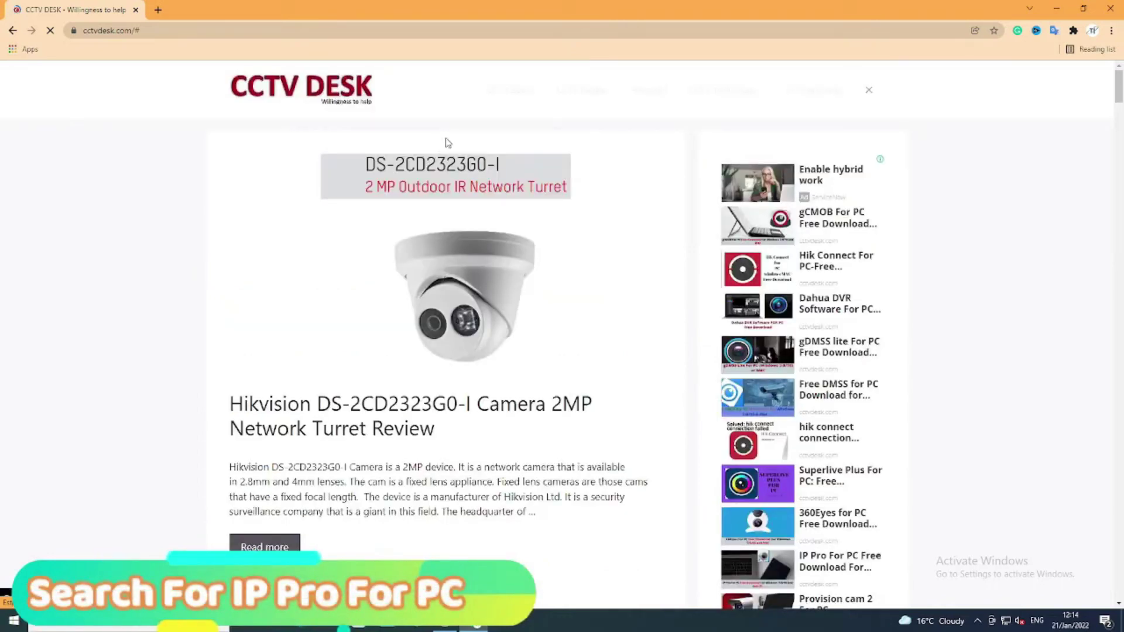
pyautogui.write('ip pro')
pyautogui.press('Return')
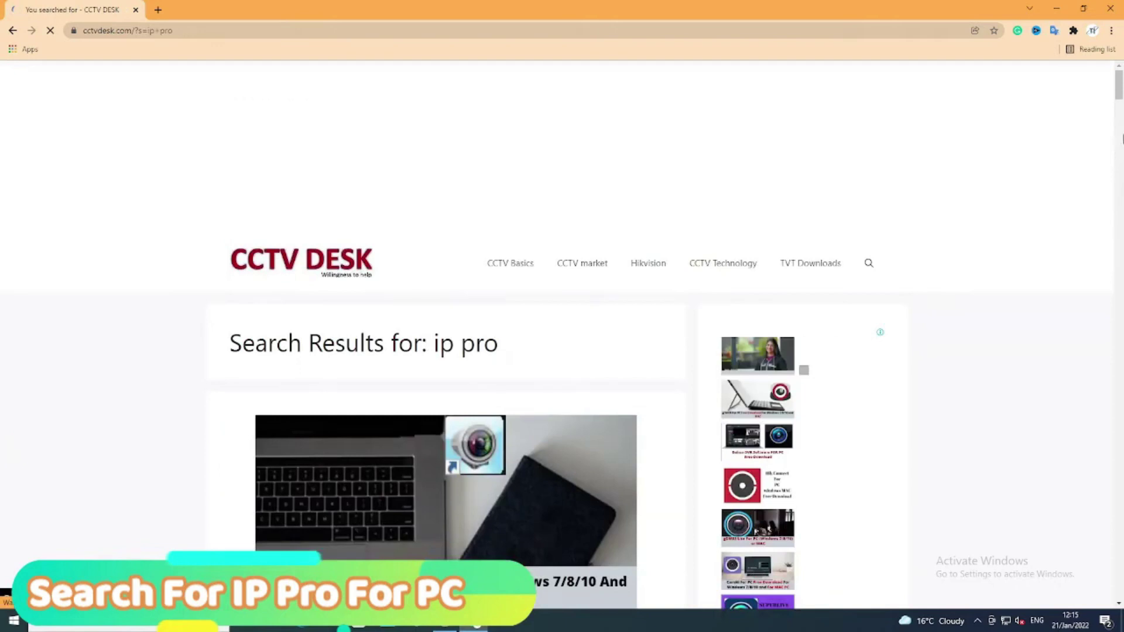
pyautogui.moveTo(1119, 93); pyautogui.dragTo(1118, 114)
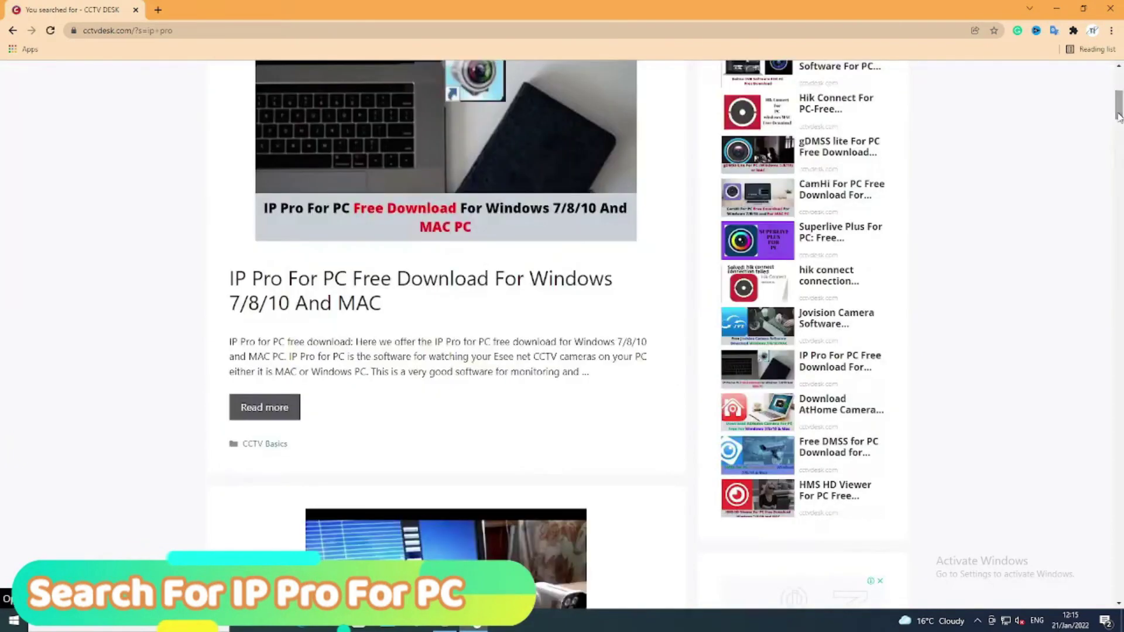
pyautogui.click(355, 292)
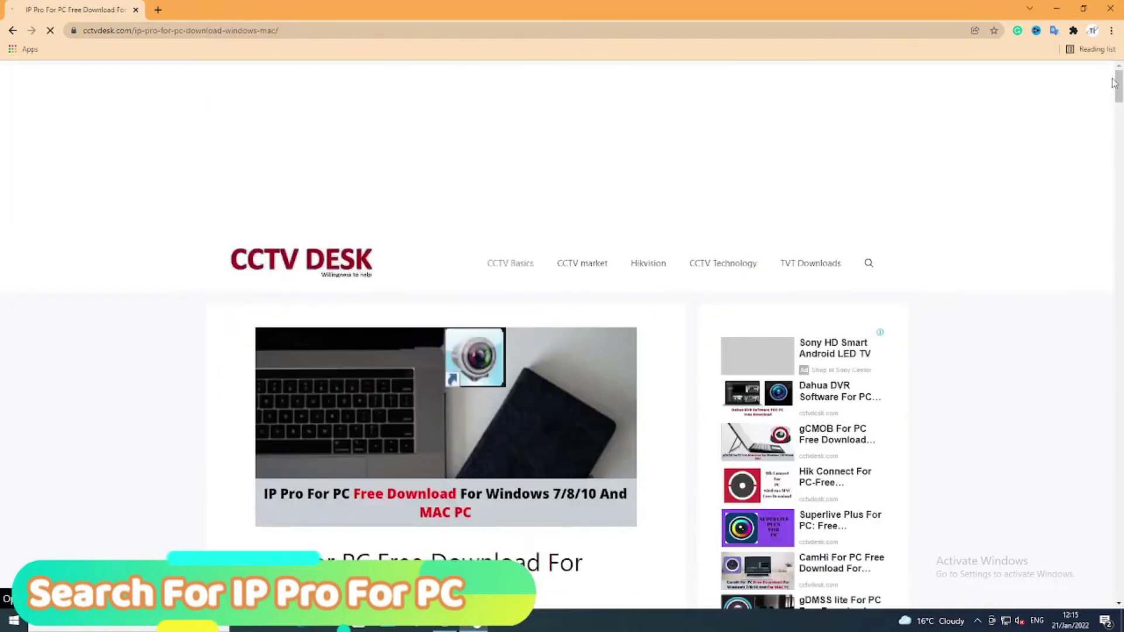
# Read through the IP Pro for PC article, including its features, both configuration methods and the conclusion
pyautogui.moveTo(1116, 83); pyautogui.dragTo(1119, 115)
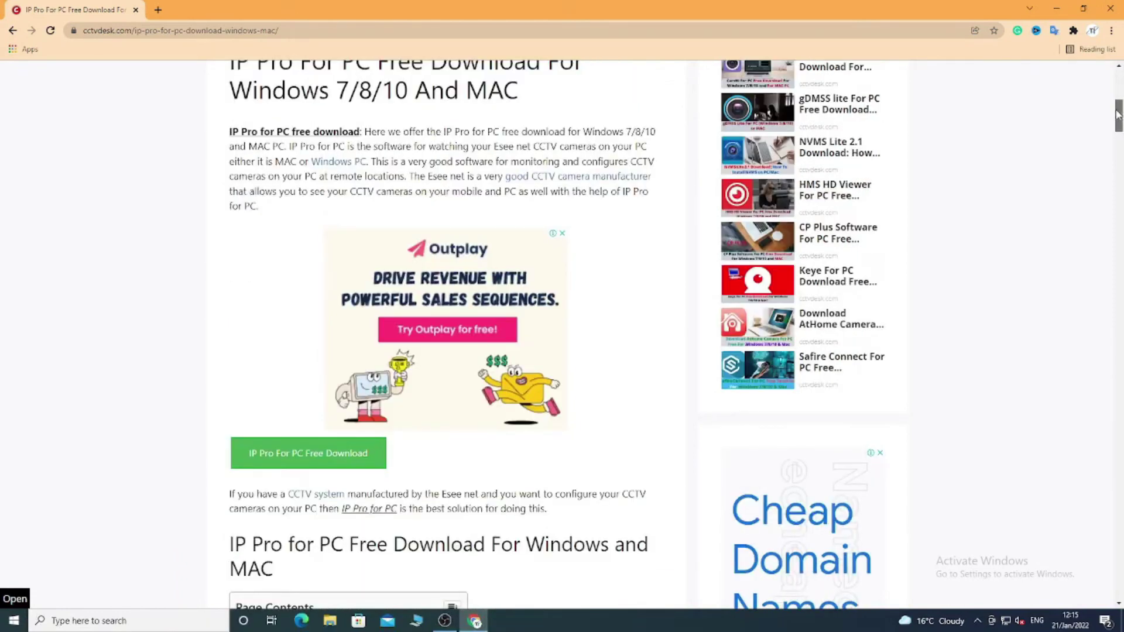
pyautogui.moveTo(1119, 115); pyautogui.dragTo(1108, 175)
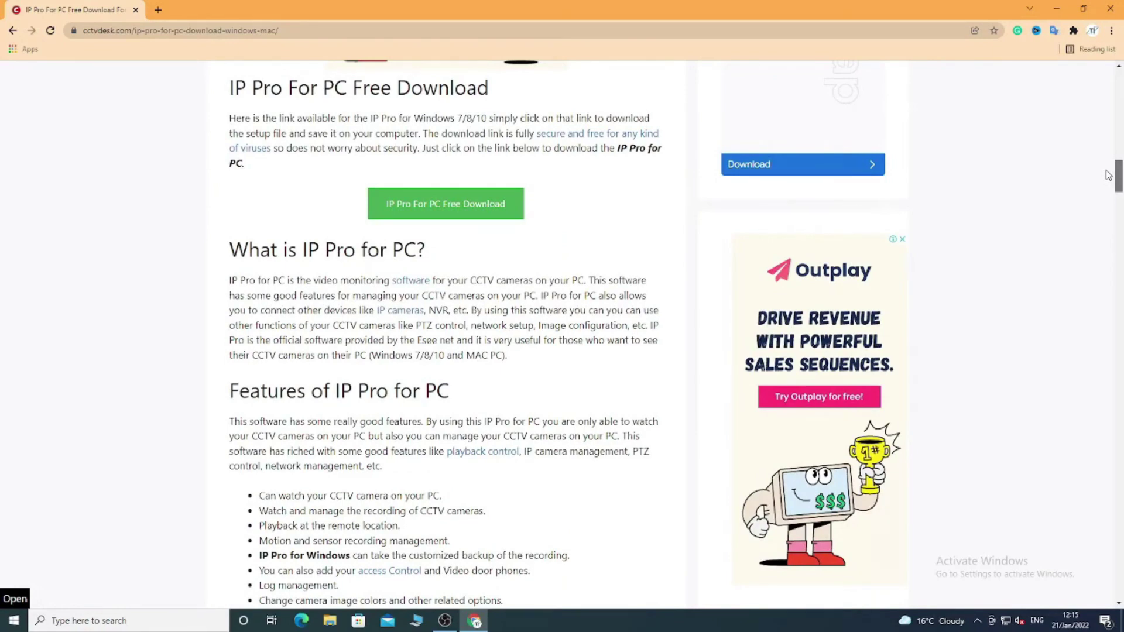
pyautogui.moveTo(1108, 174); pyautogui.dragTo(1101, 209)
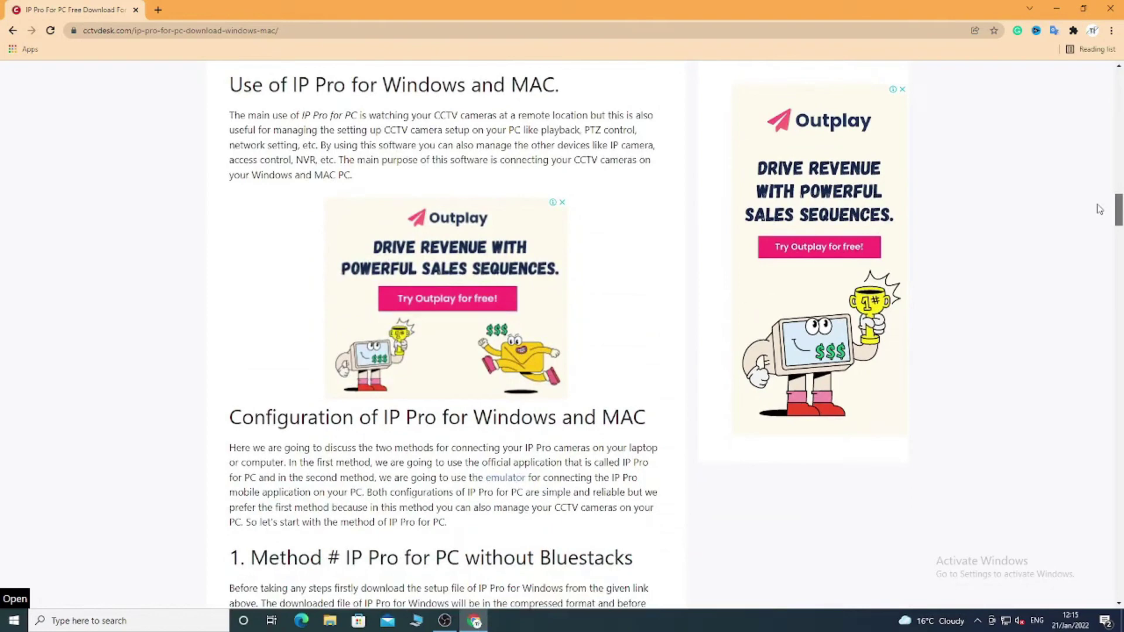
pyautogui.moveTo(1100, 209); pyautogui.dragTo(1088, 408)
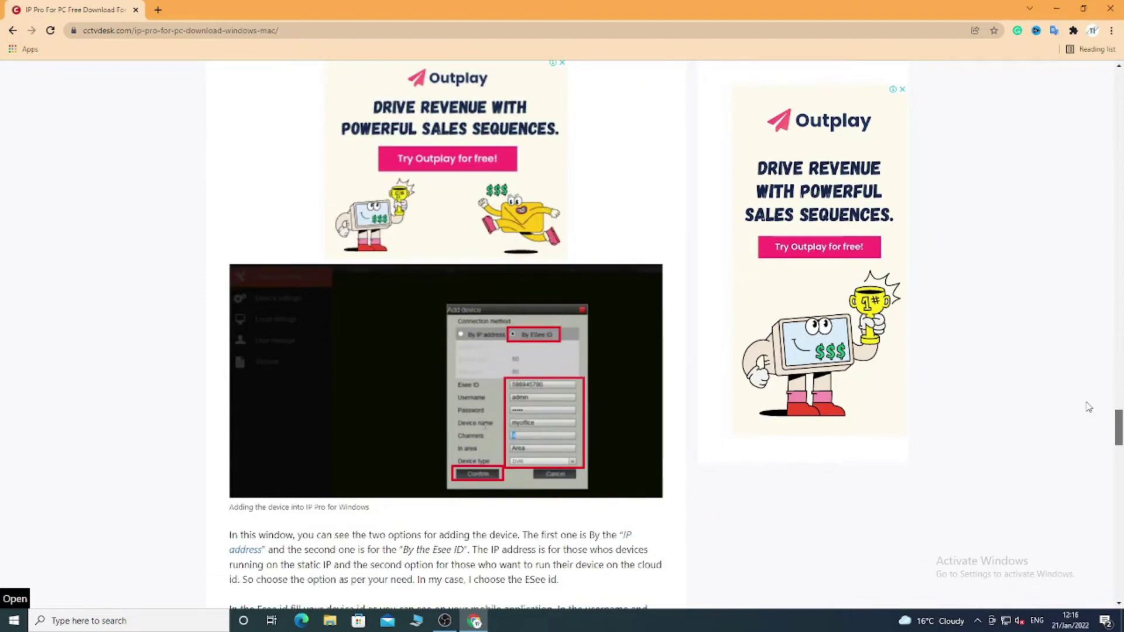
pyautogui.scroll(-10, 1088, 408)
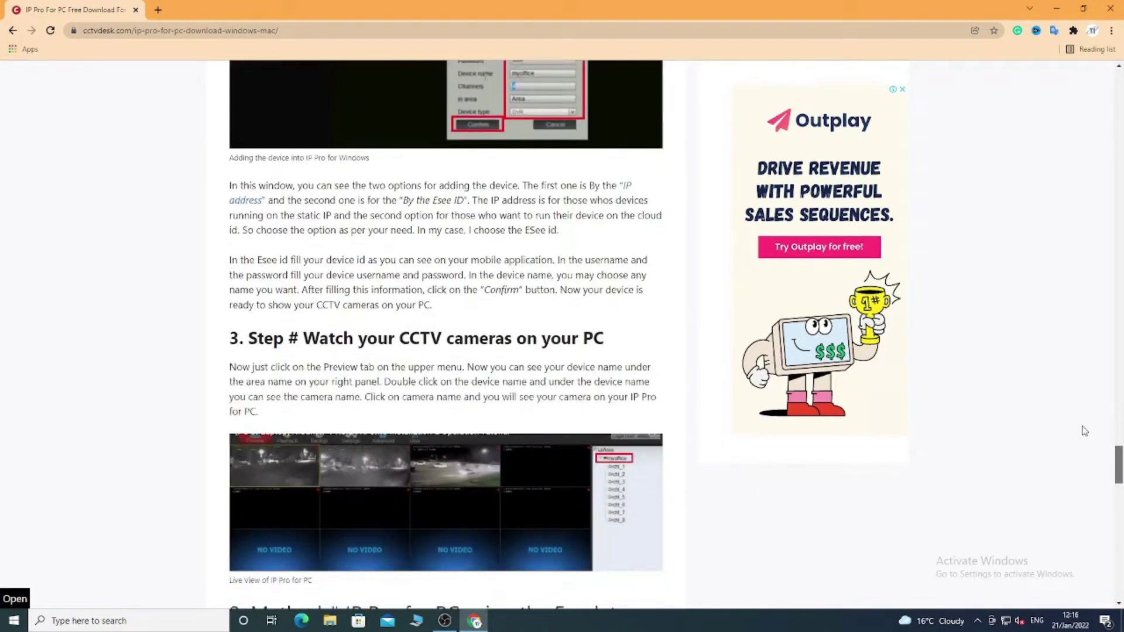
pyautogui.scroll(-5, 1082, 445)
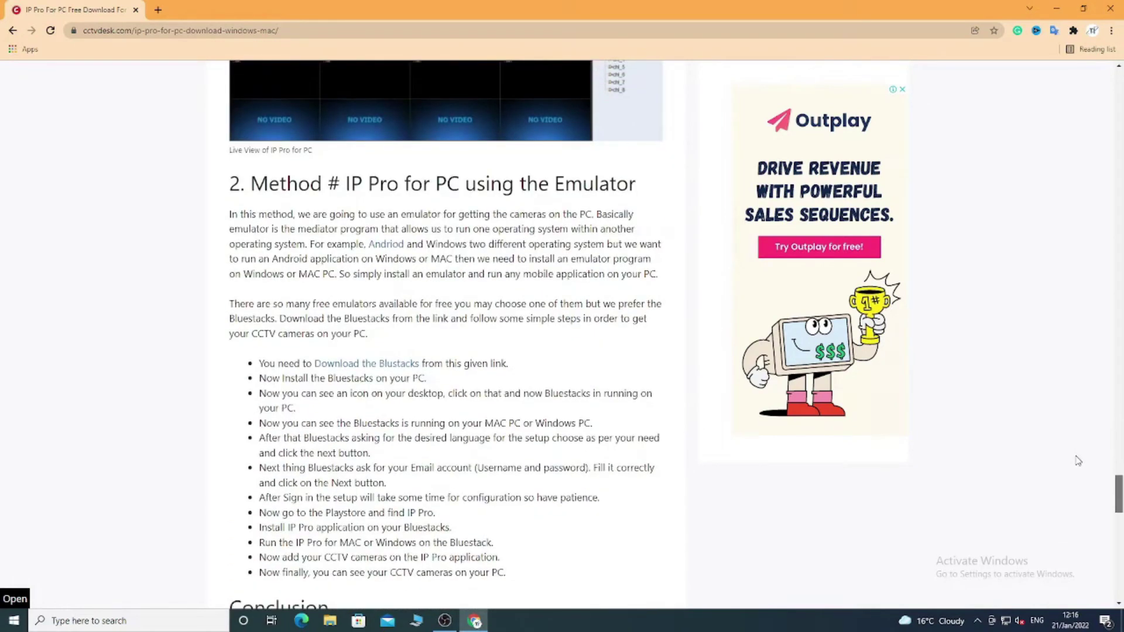
pyautogui.scroll(-11, 1078, 465)
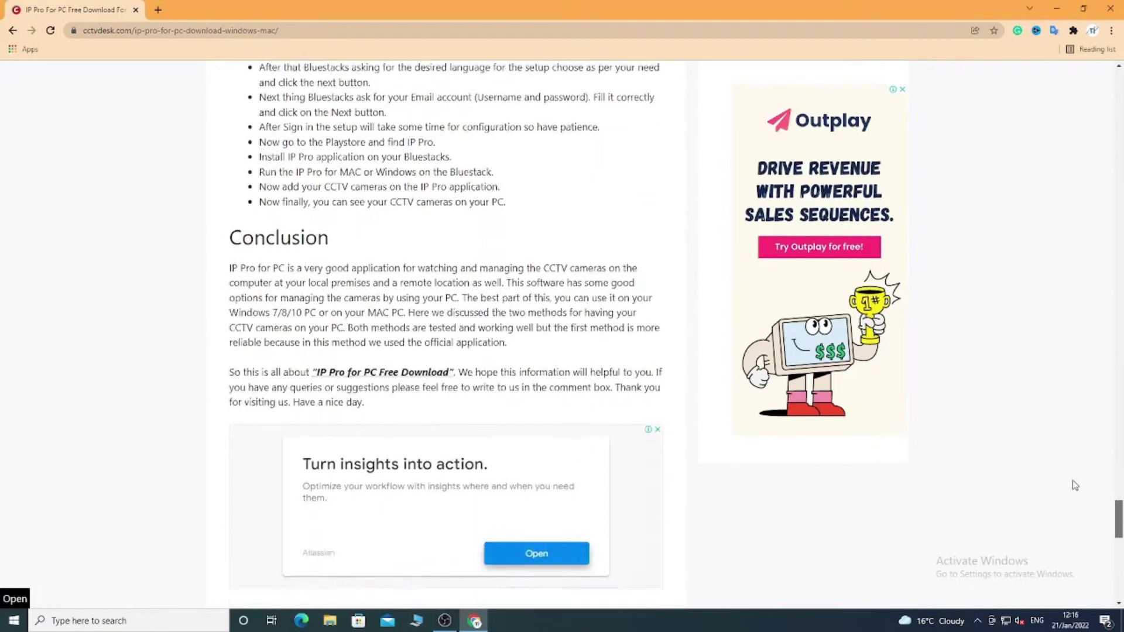
# Download IP-Pro-For-PC.zip from the article's free download link and save it in the Downloads folder
pyautogui.moveTo(1119, 542); pyautogui.dragTo(1118, 88)
pyautogui.scroll(-20, 1118, 136)
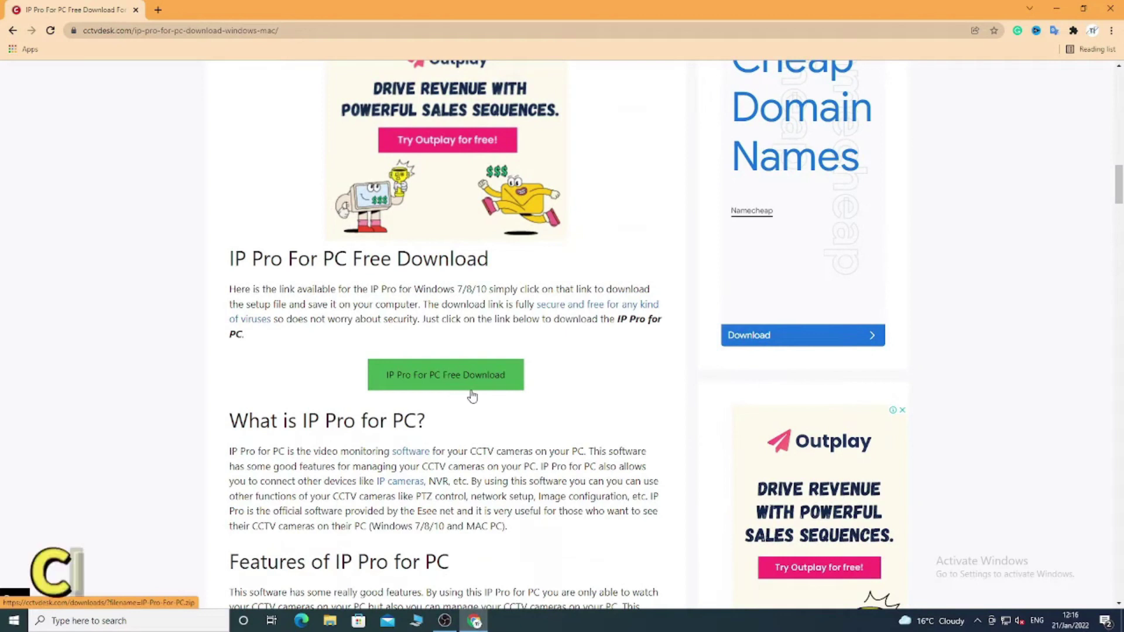
pyautogui.click(432, 380)
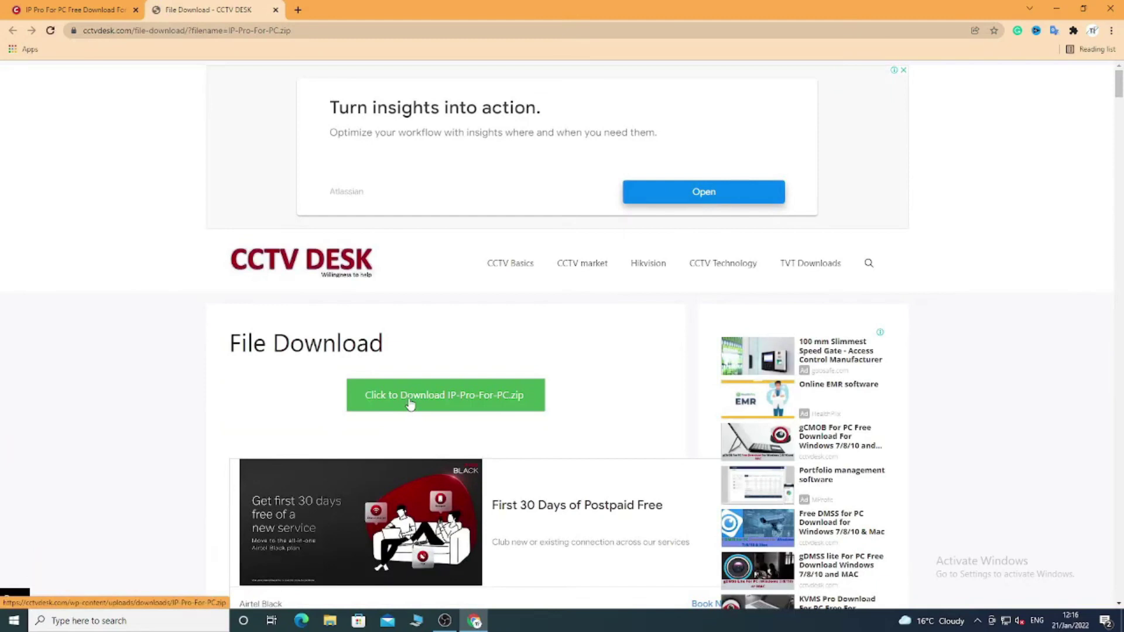
pyautogui.click(410, 404)
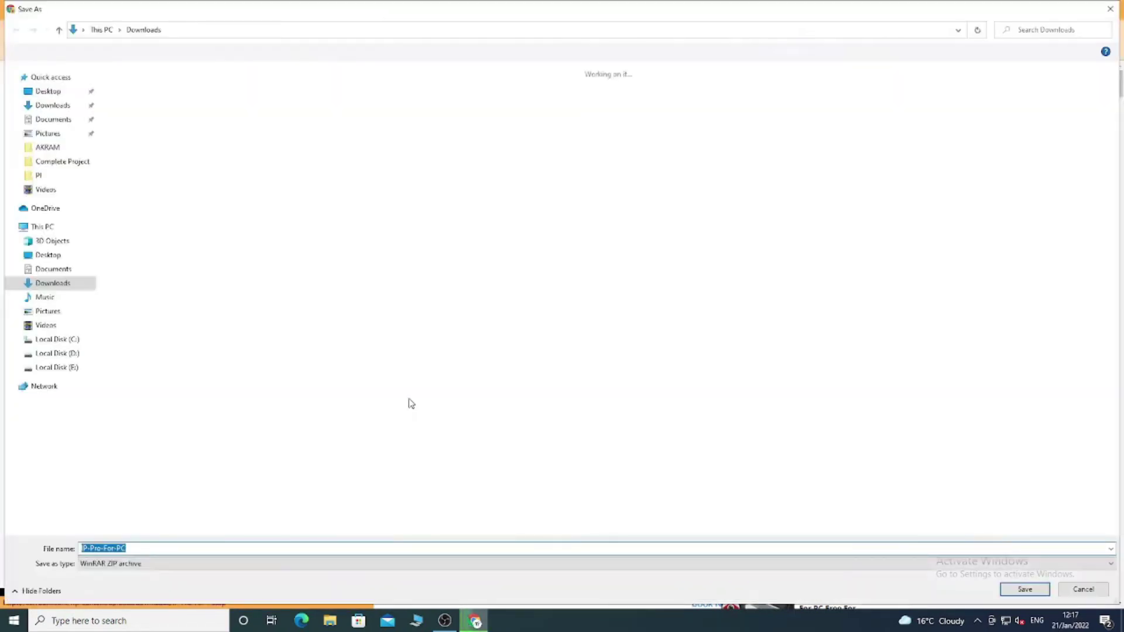
pyautogui.click(1006, 592)
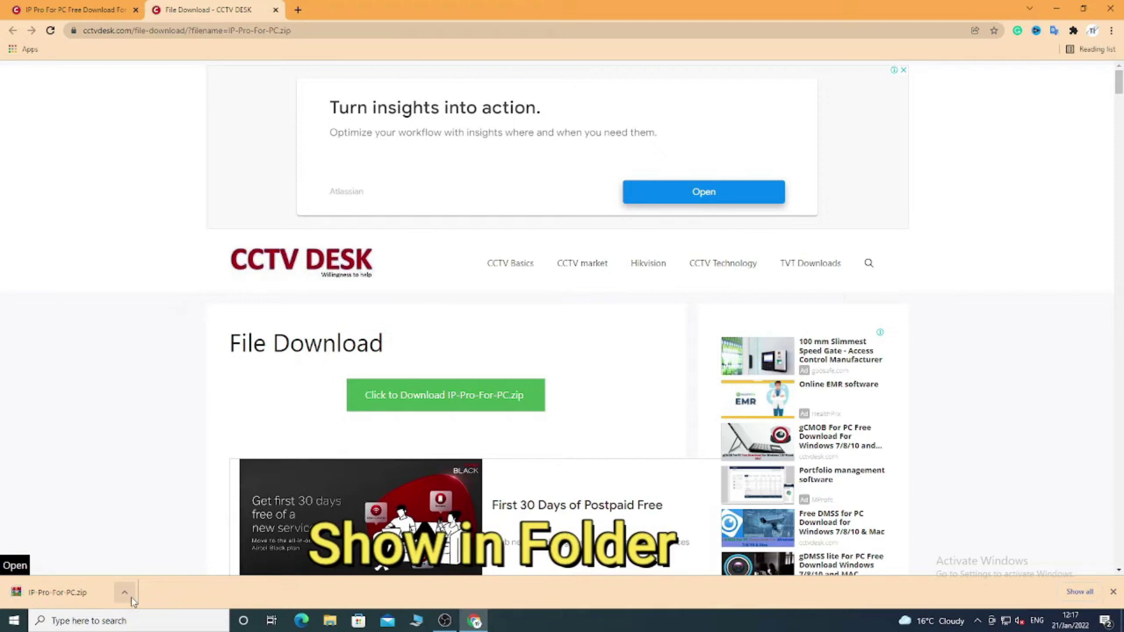
# Show the downloaded IP-Pro-For-PC archive in its folder and extract it to an IP-Pro-For-PC subfolder
pyautogui.click(126, 595)
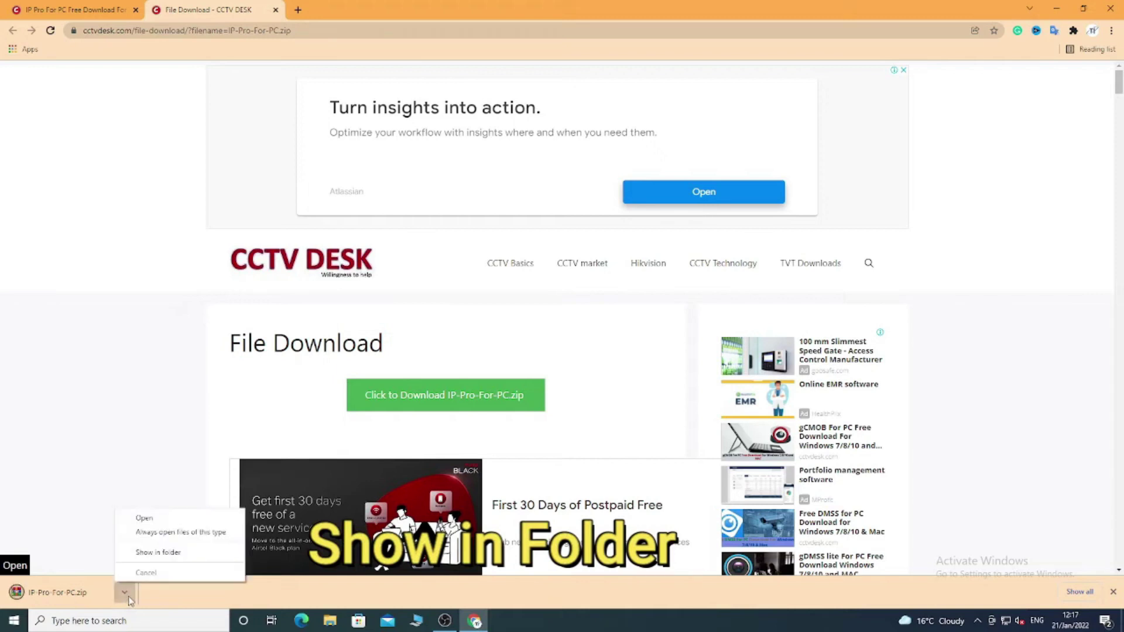
pyautogui.click(153, 554)
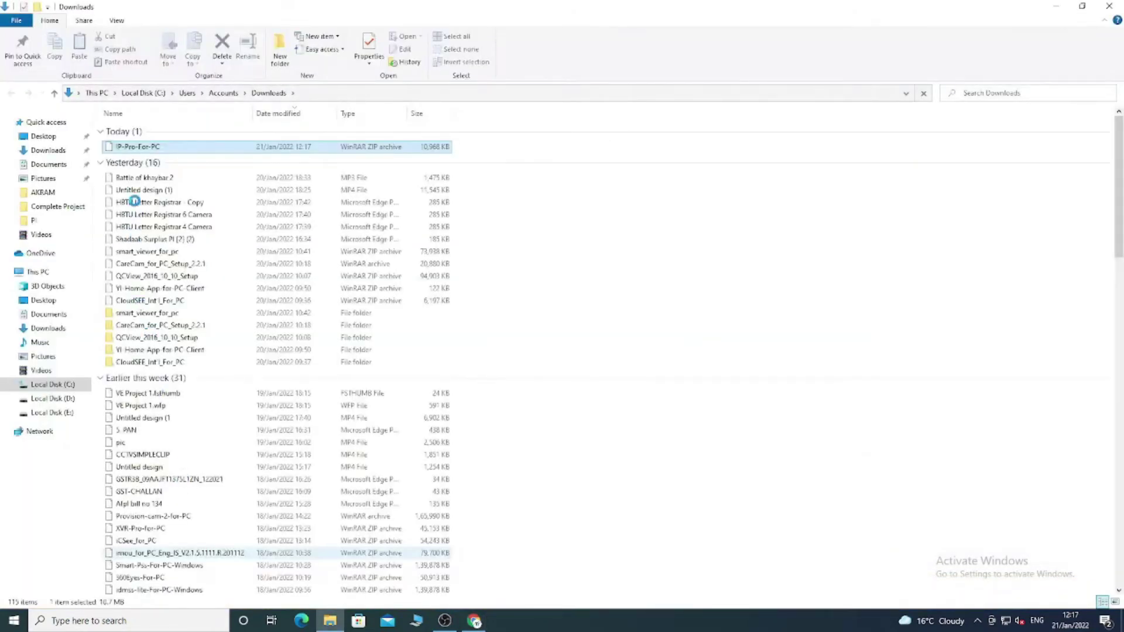
pyautogui.rightClick(143, 149)
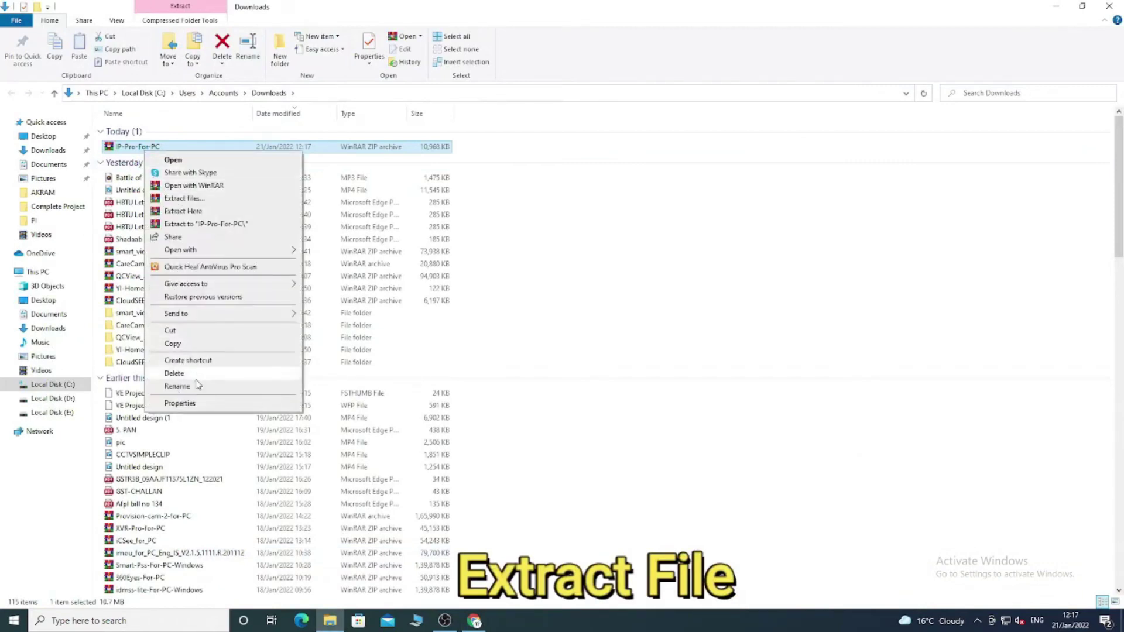
pyautogui.click(204, 224)
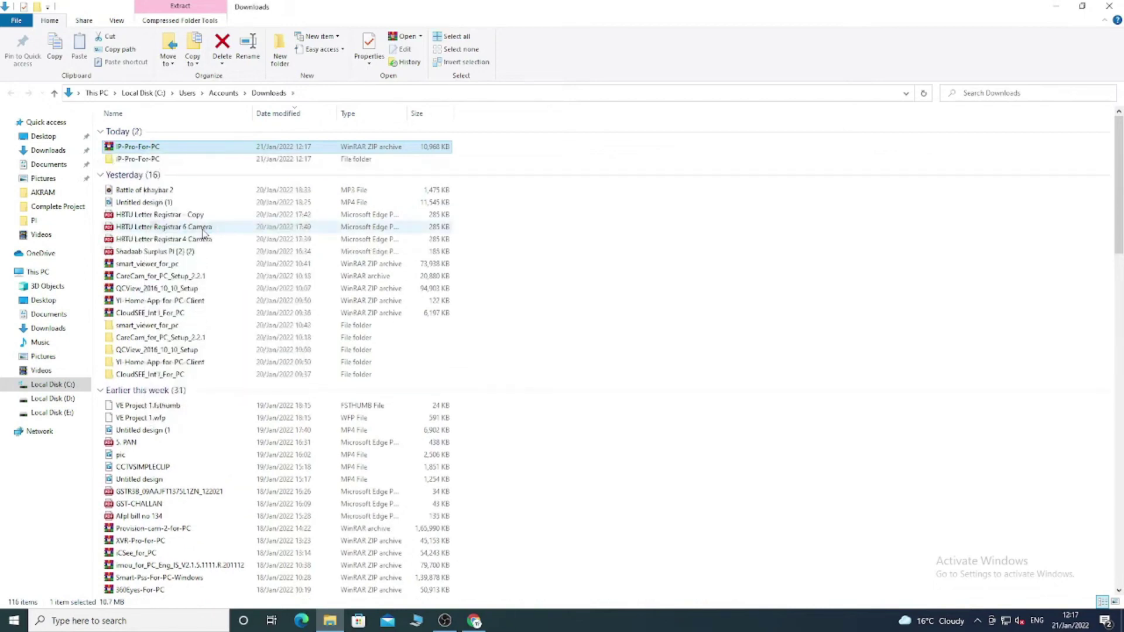
# Run the IP Pro CMS (wifi kit) installer from the extracted IP-Pro-For-PC folder as administrator
pyautogui.doubleClick(147, 161)
pyautogui.click(143, 130)
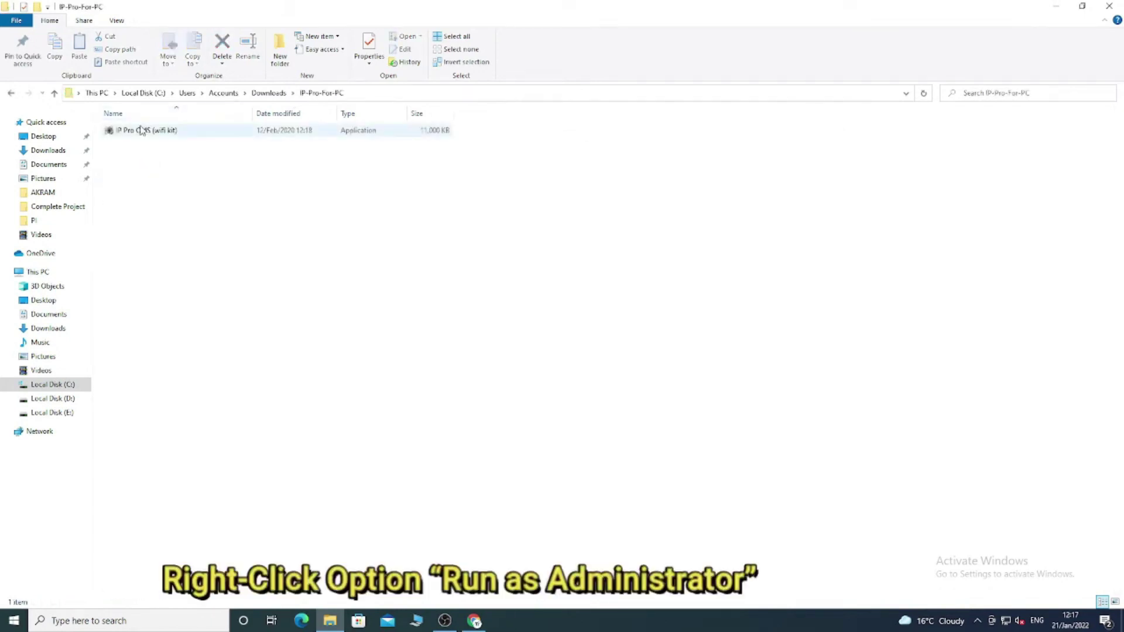
pyautogui.click(142, 141)
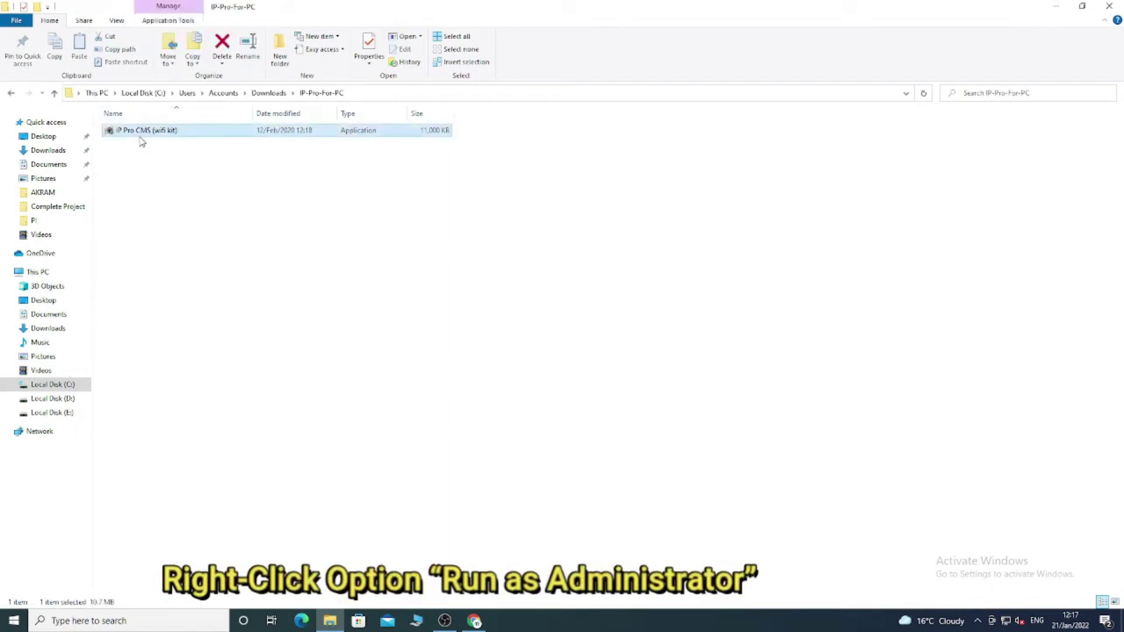
pyautogui.rightClick(141, 140)
pyautogui.click(165, 159)
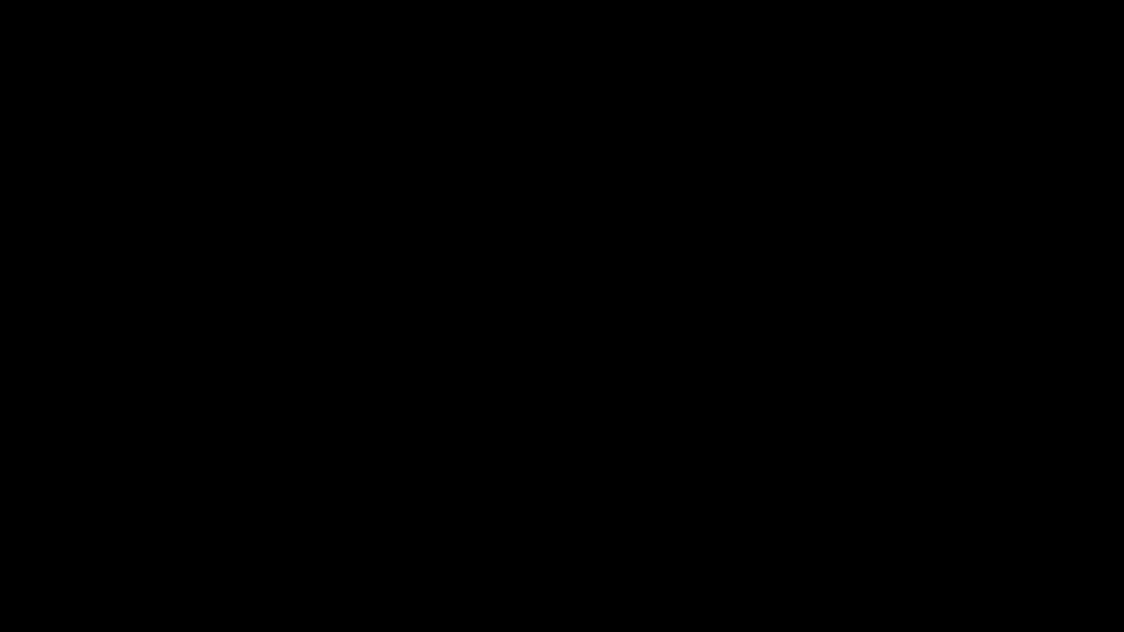
pyautogui.click(502, 395)
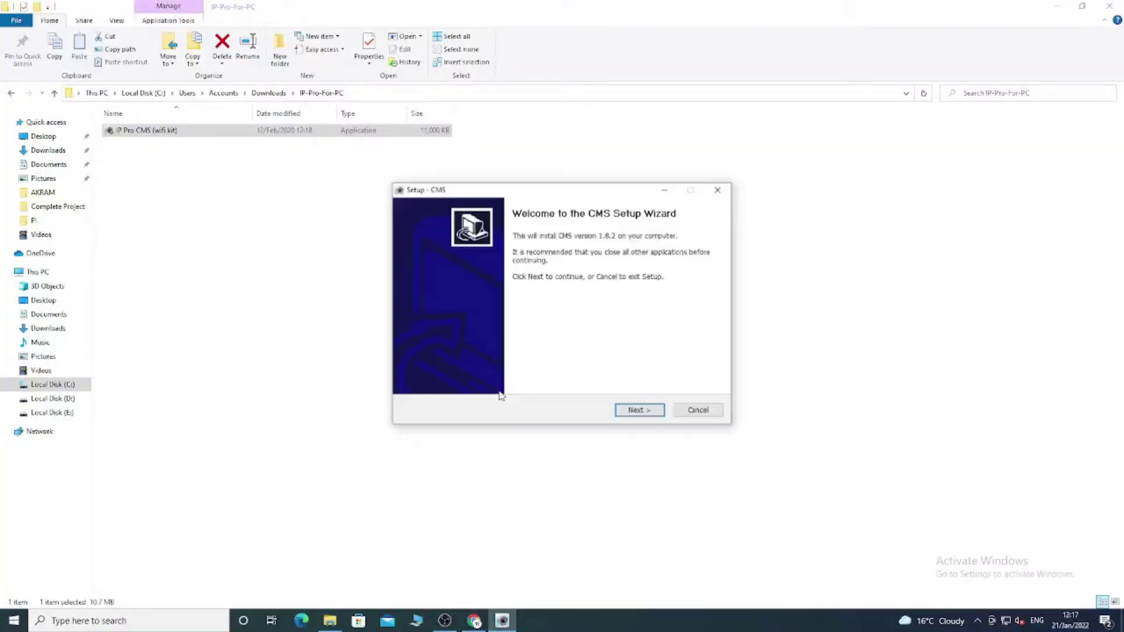
# Install CMS in D:\CMS with a CMS Start Menu folder and a desktop icon, and launch it on finishing
pyautogui.click(628, 410)
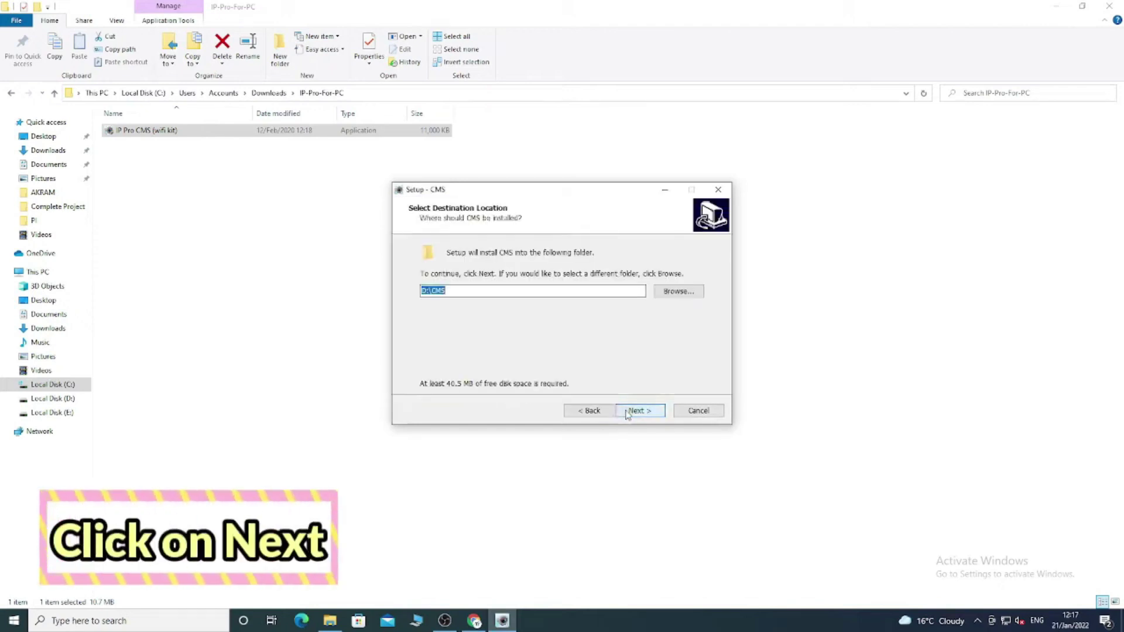
pyautogui.click(627, 413)
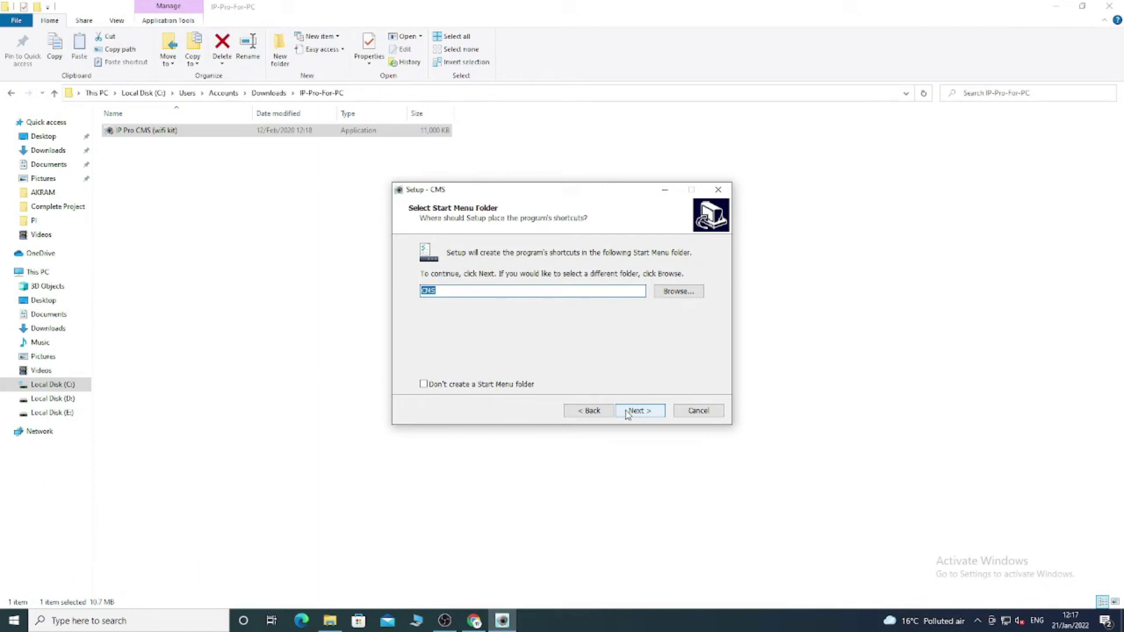
pyautogui.click(628, 412)
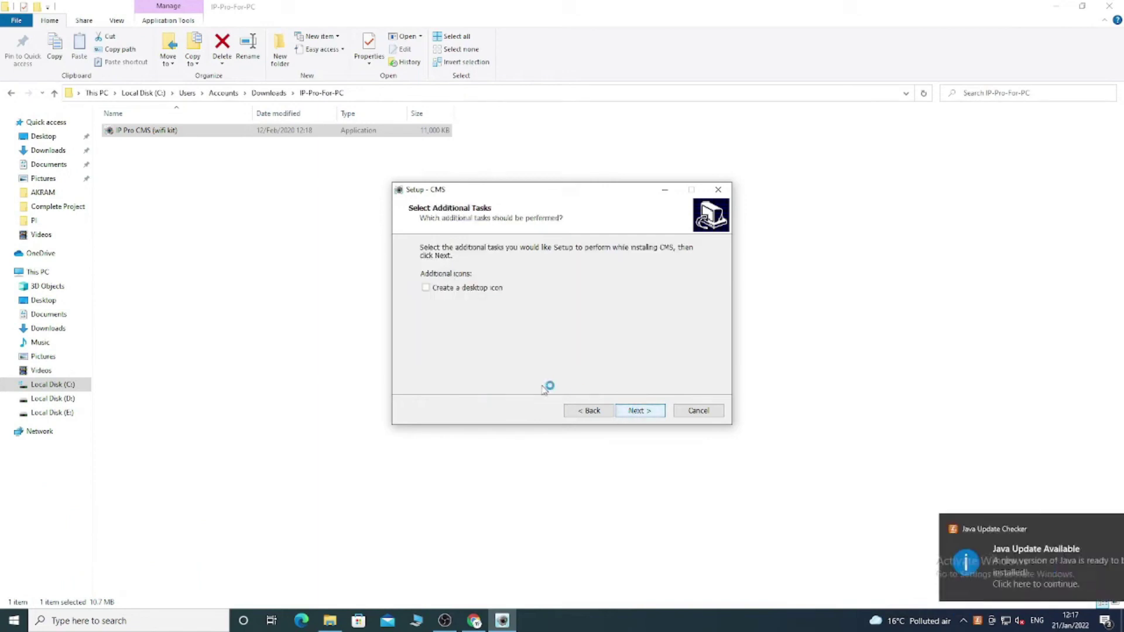
pyautogui.click(426, 287)
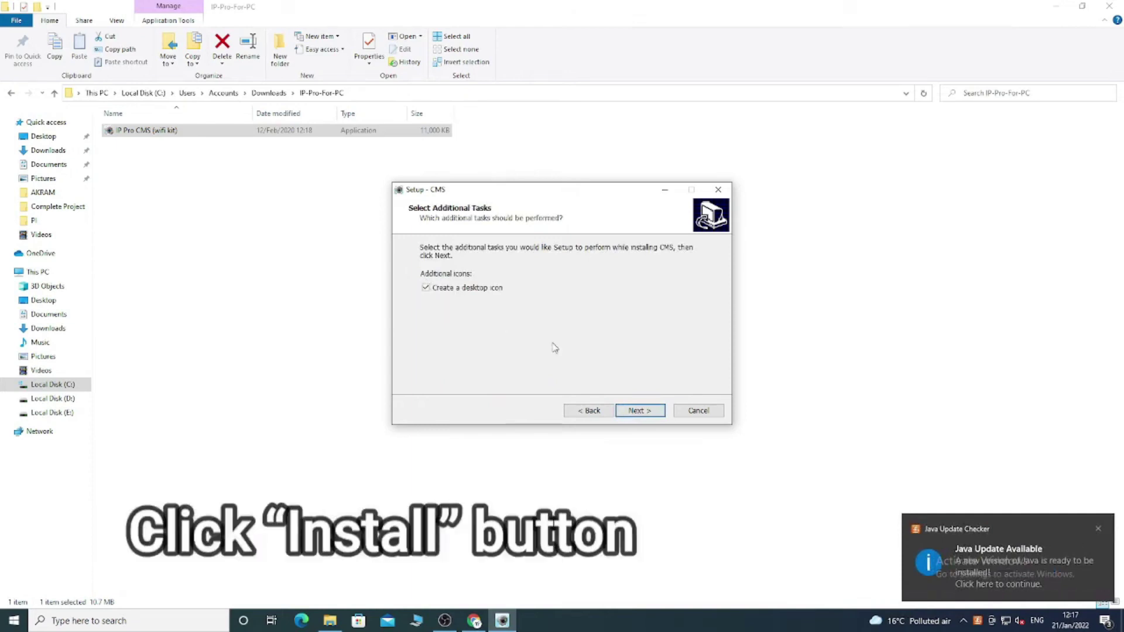
pyautogui.click(642, 410)
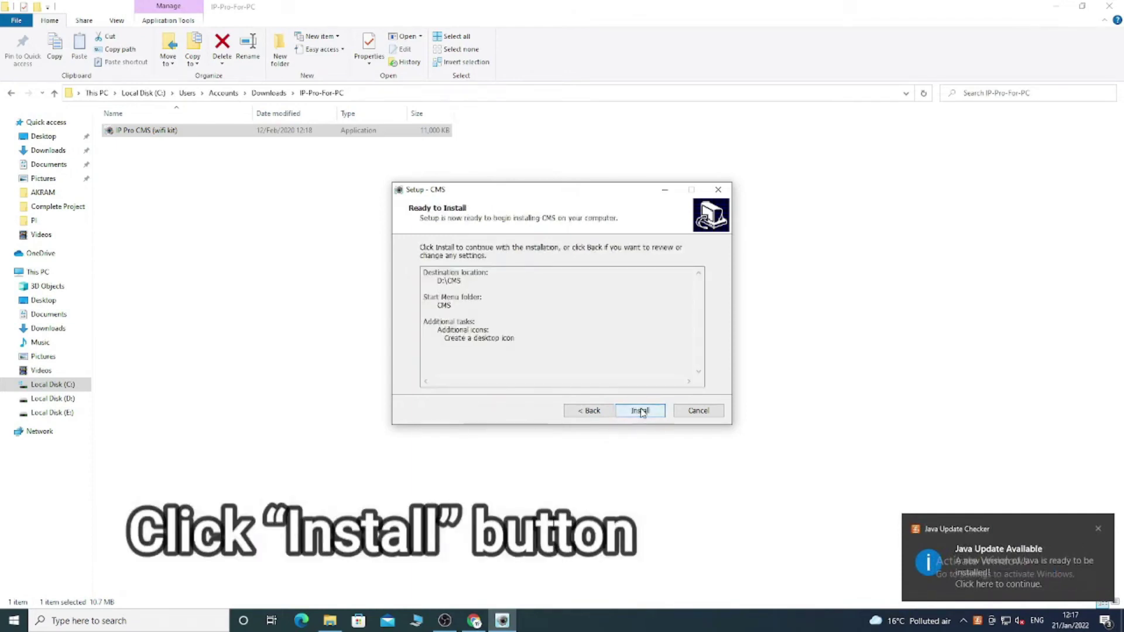
pyautogui.click(641, 411)
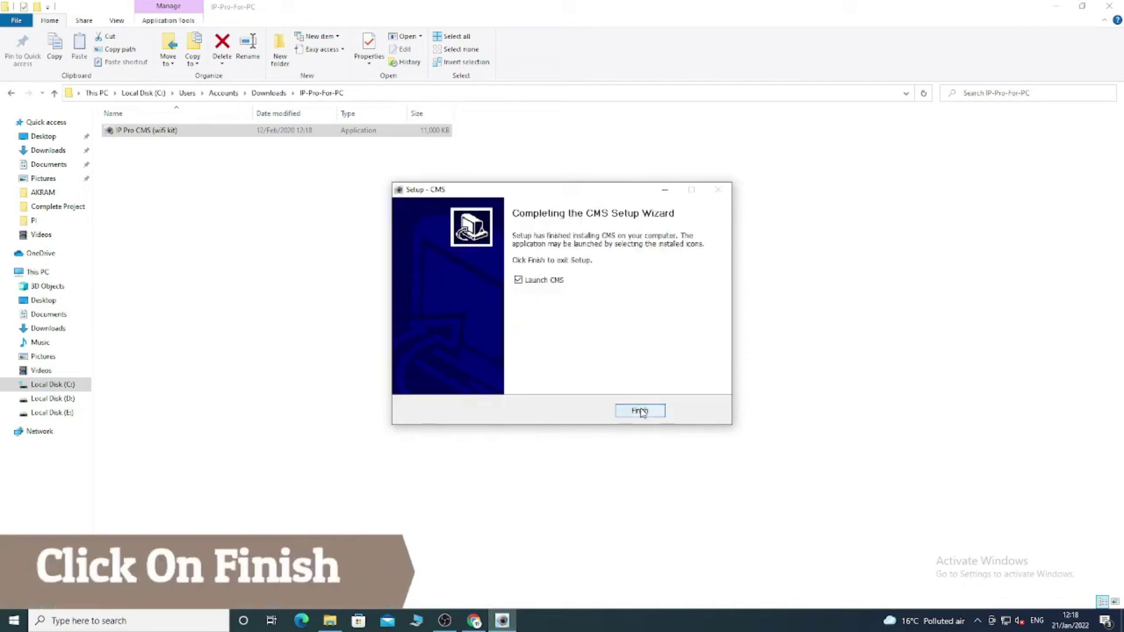
pyautogui.click(640, 411)
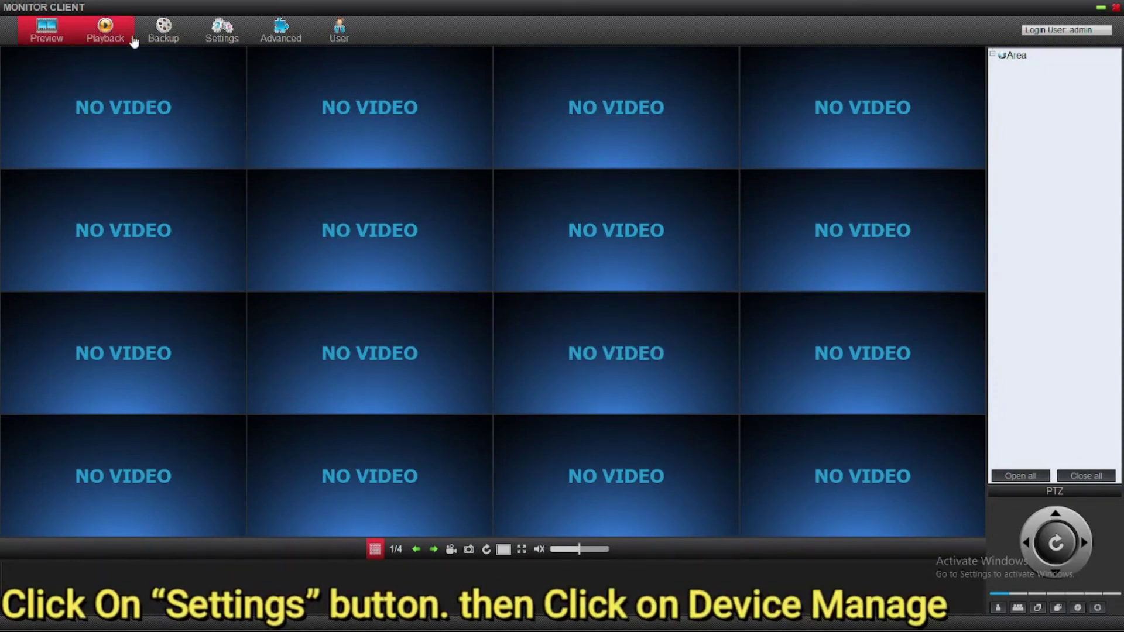
# Add a device by IP address 192.168.1.200 in the device management settings, entering its password and 16 channels
pyautogui.click(231, 34)
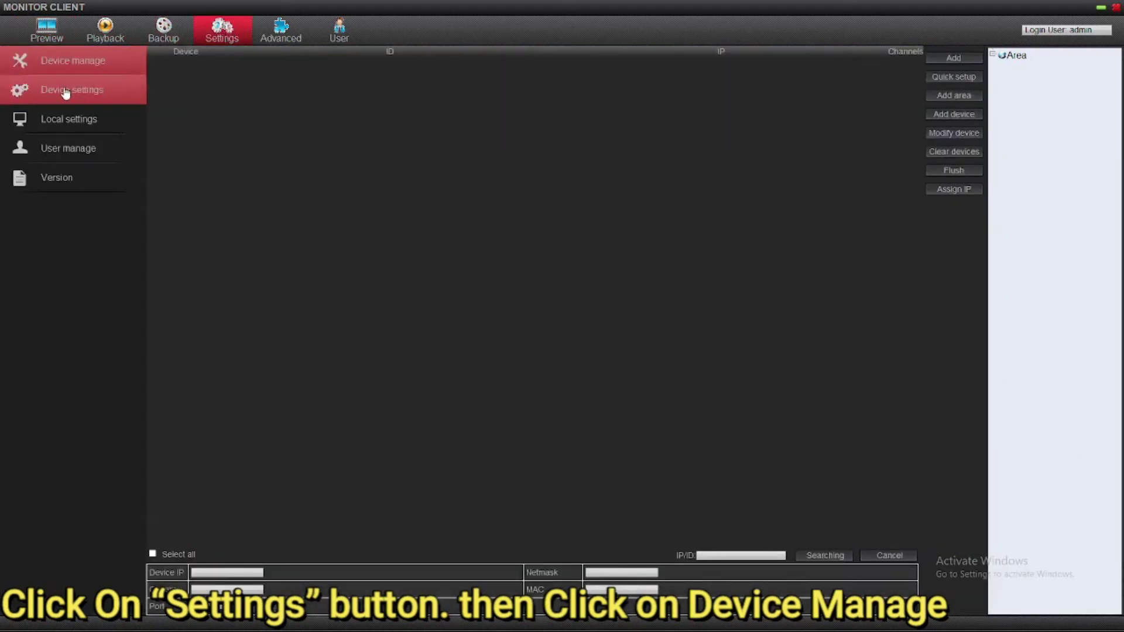
pyautogui.click(941, 116)
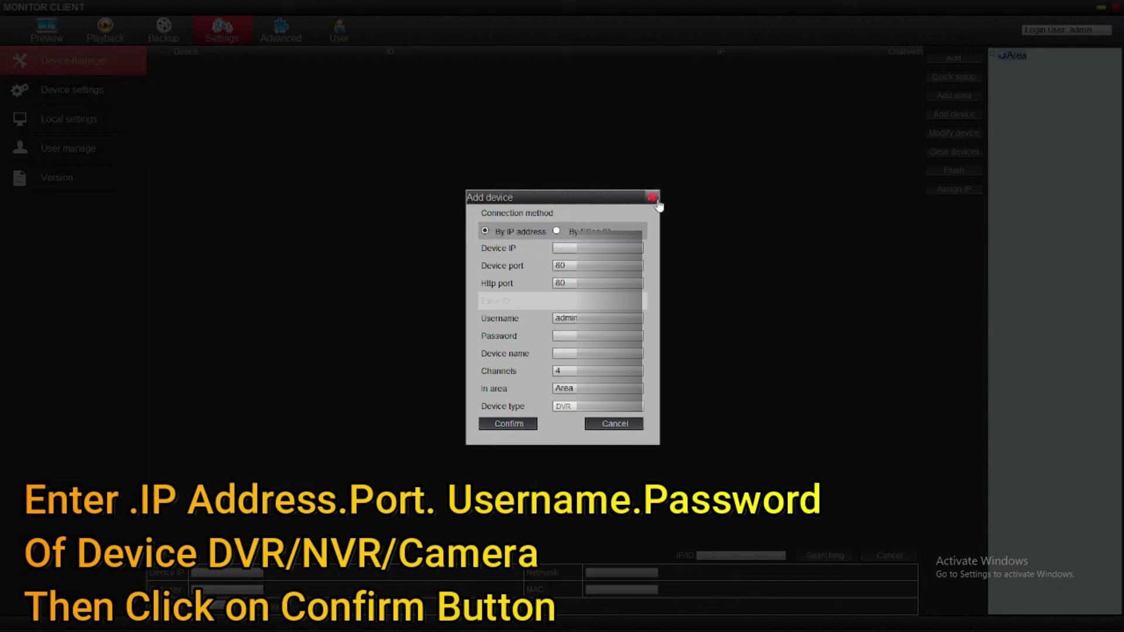
pyautogui.write('192 1')
pyautogui.click(566, 335)
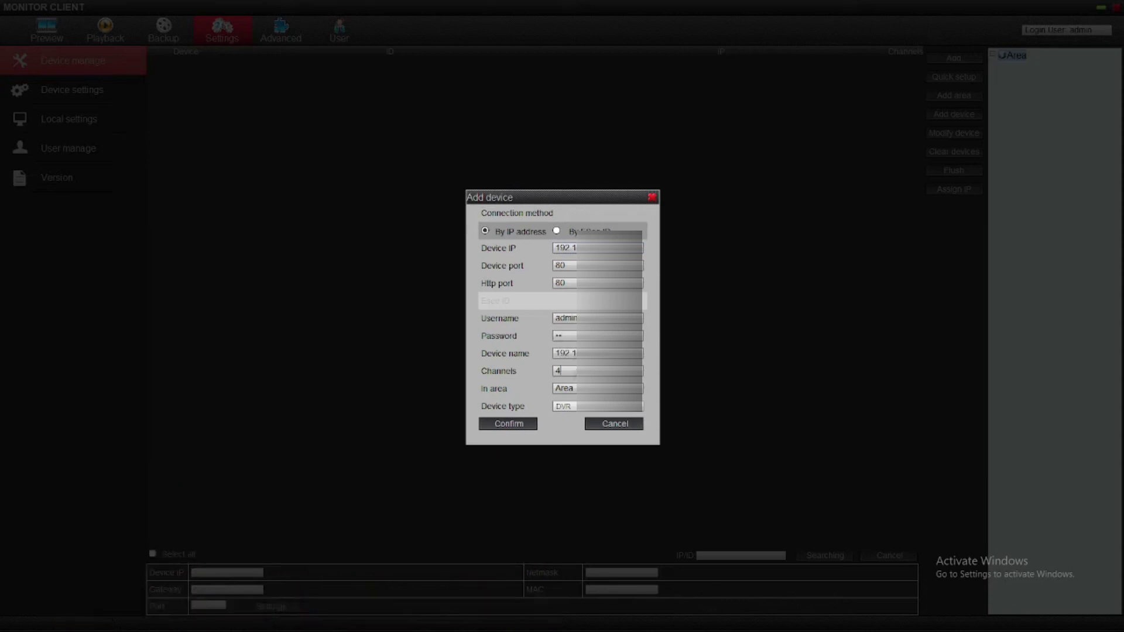
pyautogui.write('16')
pyautogui.click(508, 424)
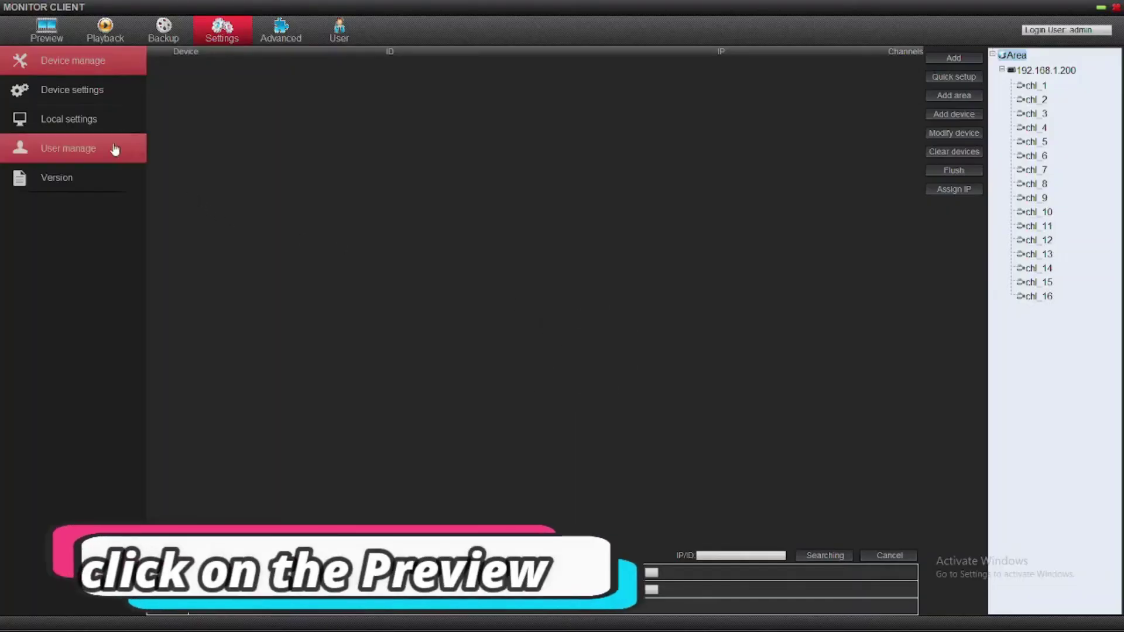
# Enlarge the first video pane in the live preview and open channel chl_1 of the added device in it
pyautogui.click(47, 32)
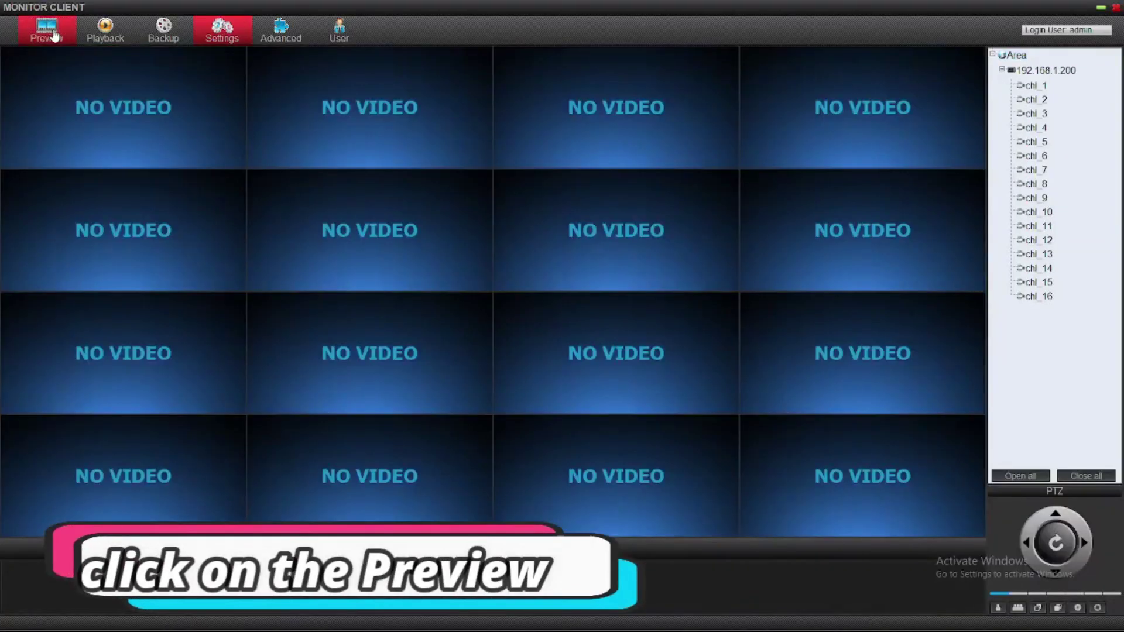
pyautogui.doubleClick(145, 118)
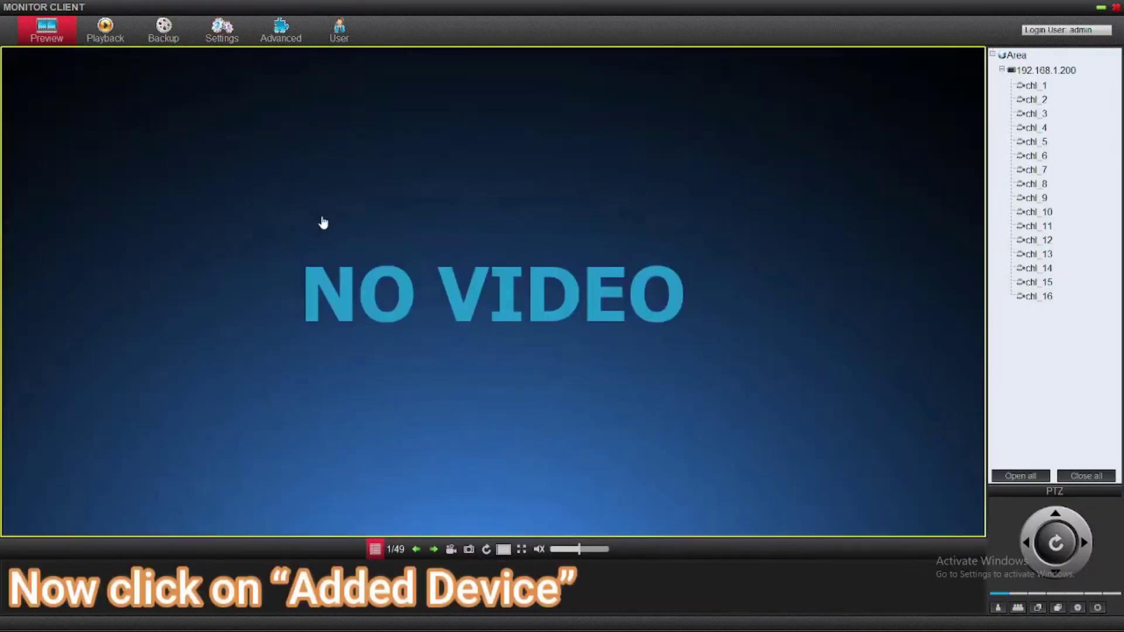
pyautogui.doubleClick(1033, 87)
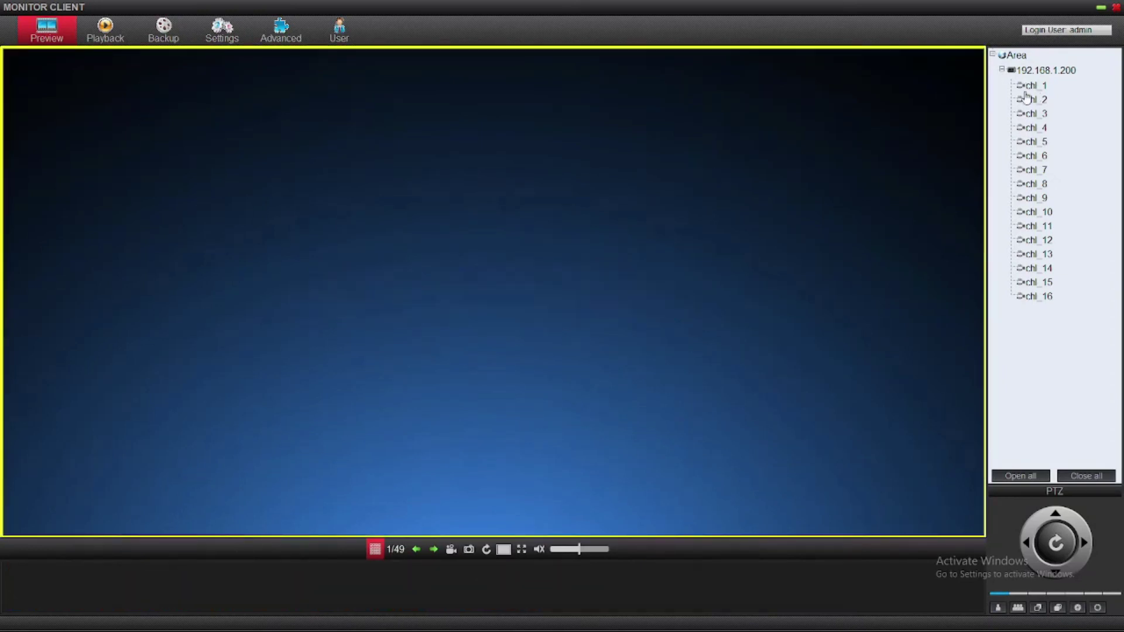